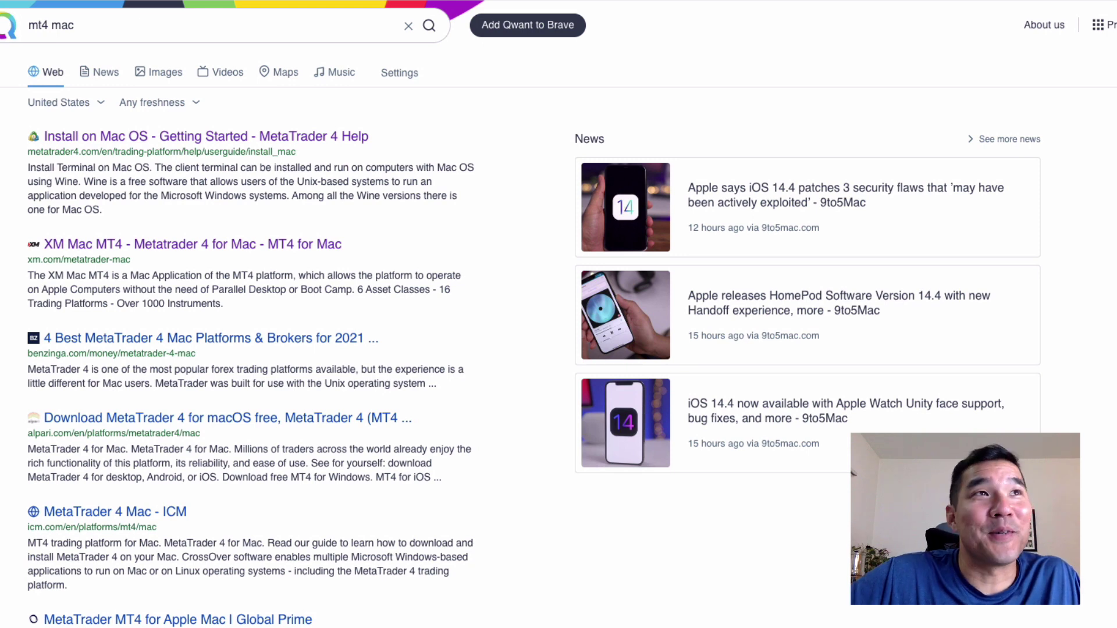
Open XM's MetaTrader for Mac page and scroll down to its download buttons.
click(304, 244)
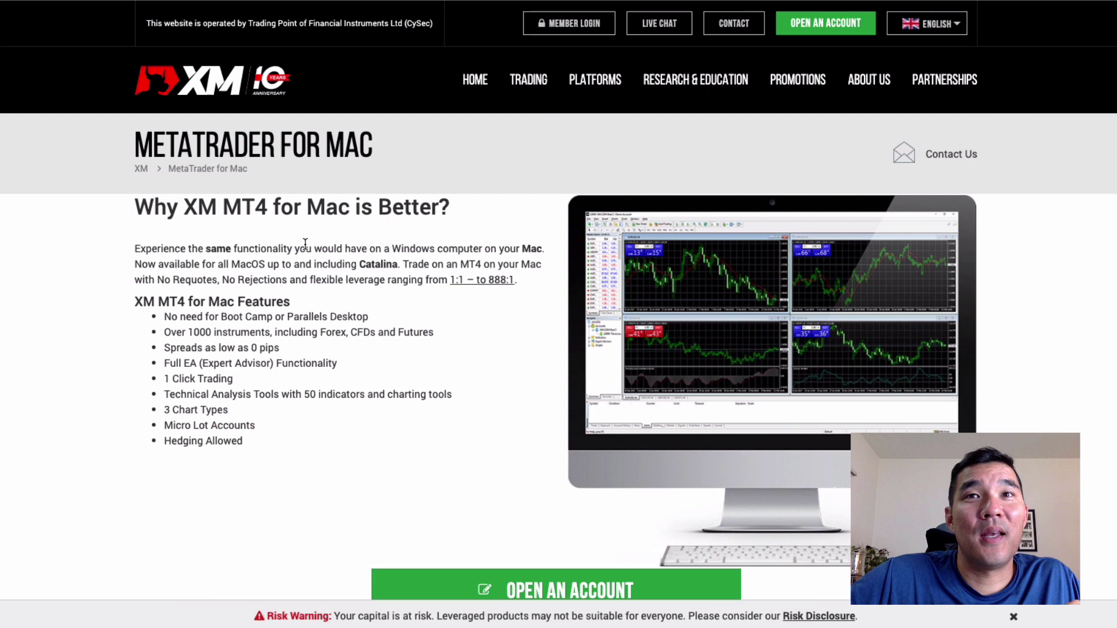
scroll(1080, 411, down, 3)
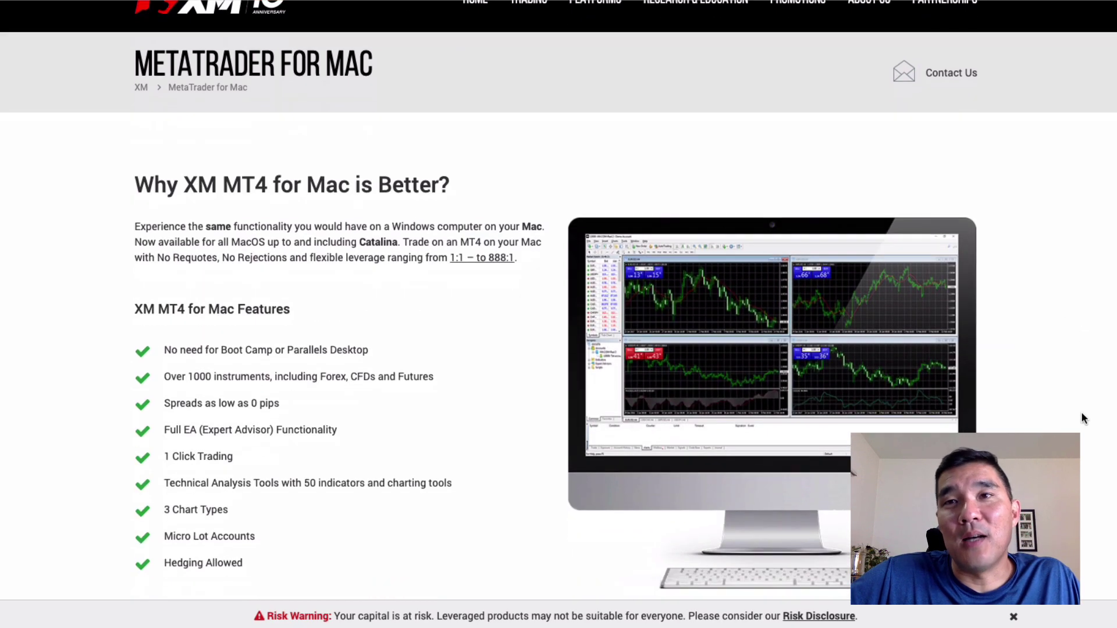
scroll(1081, 411, down, 2)
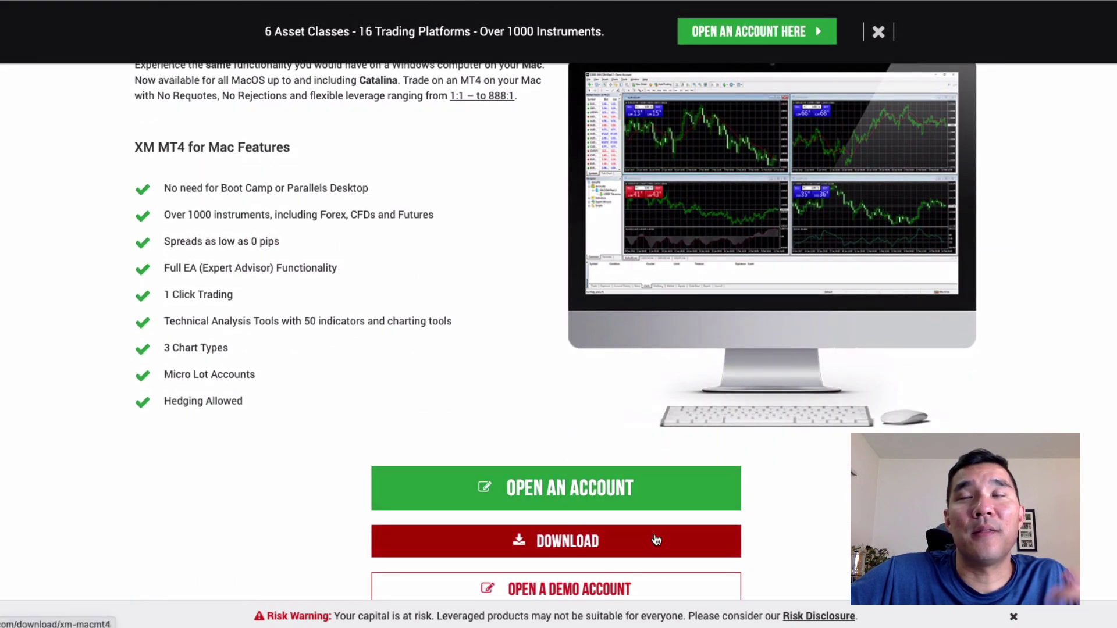
scroll(1056, 407, down, 4)
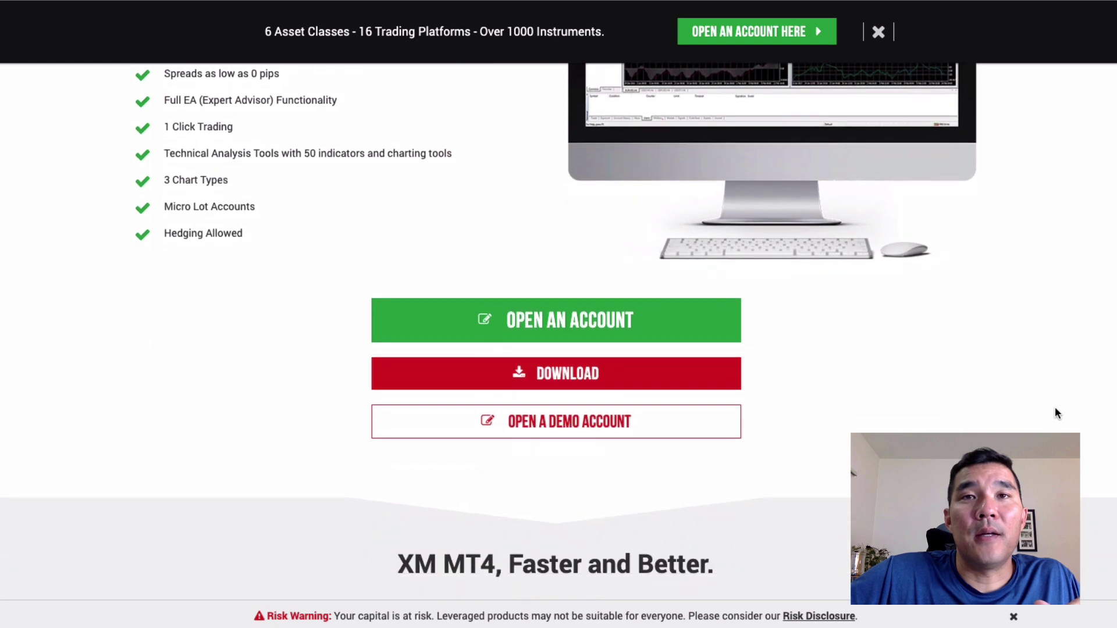
scroll(1055, 409, down, 2)
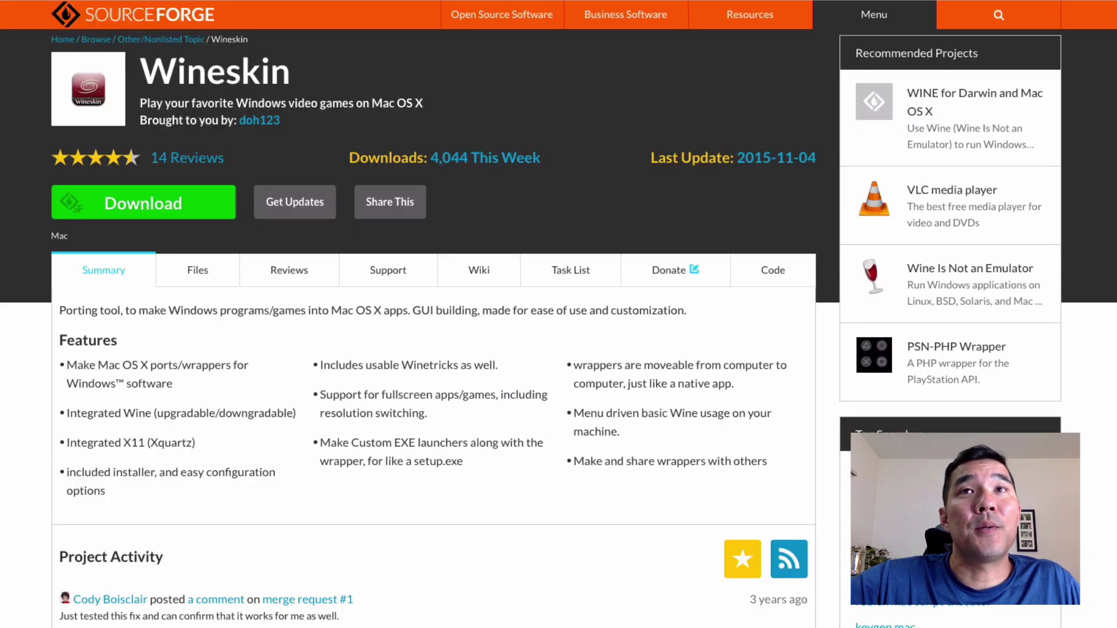
Scroll back to the top of the SourceForge Wineskin page.
scroll(570, 386, up, 2)
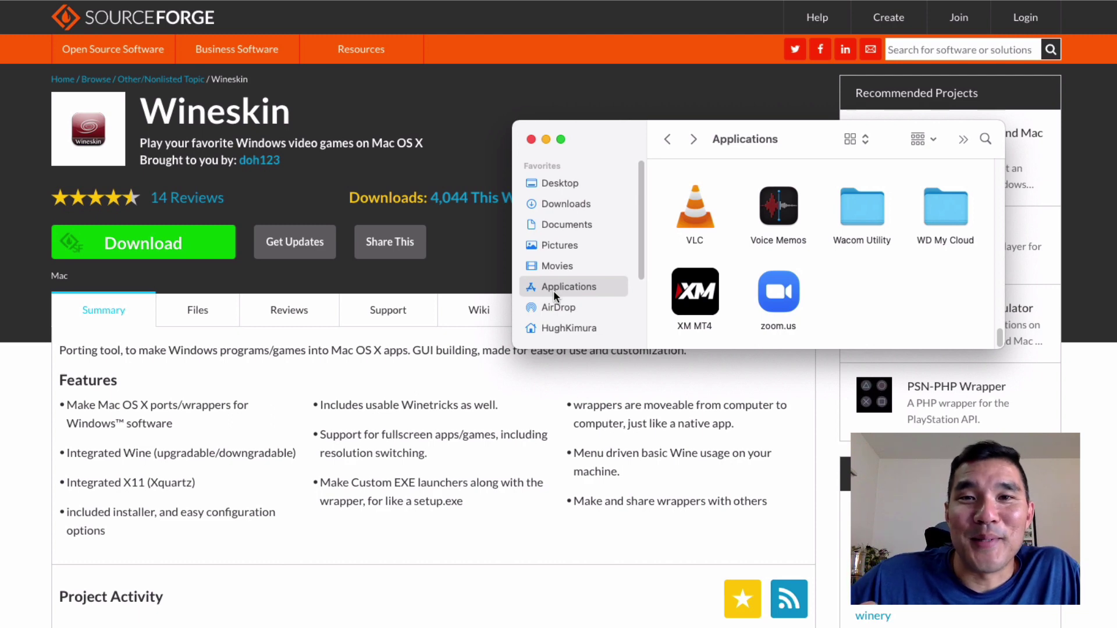
Show the XM MT4 package contents, open drive_c and select Program Files (x86).
right_click(707, 299)
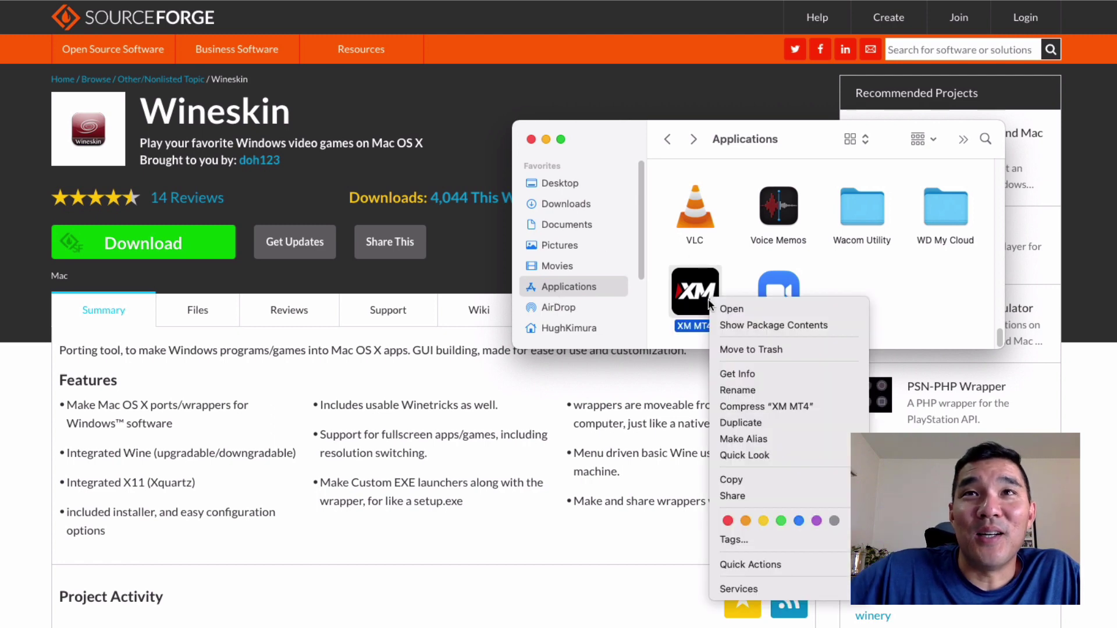
click(732, 327)
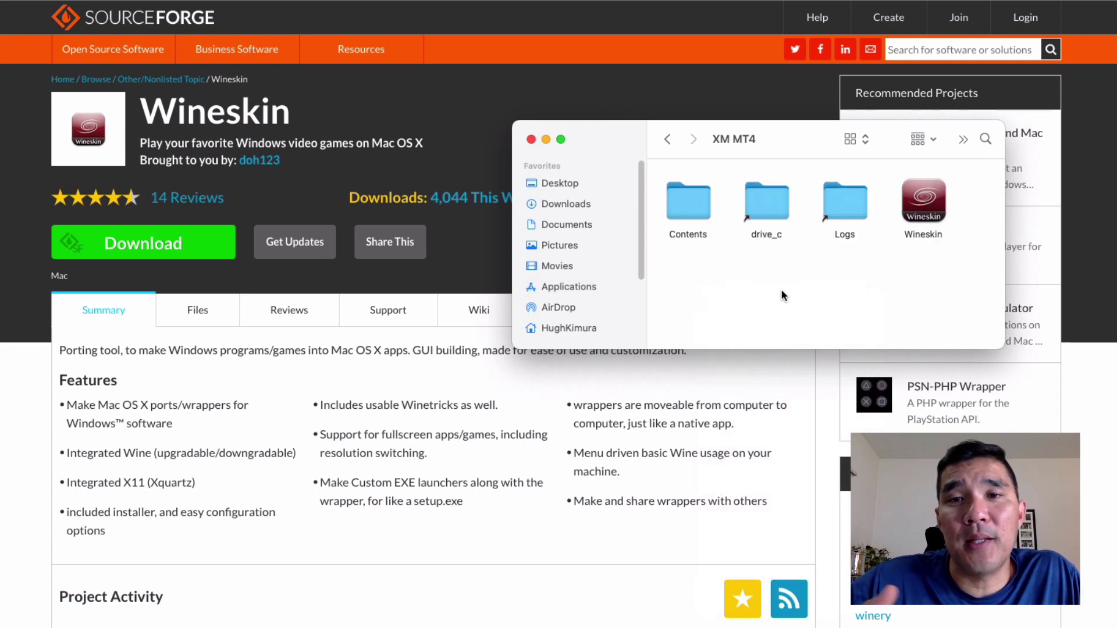
double_click(772, 211)
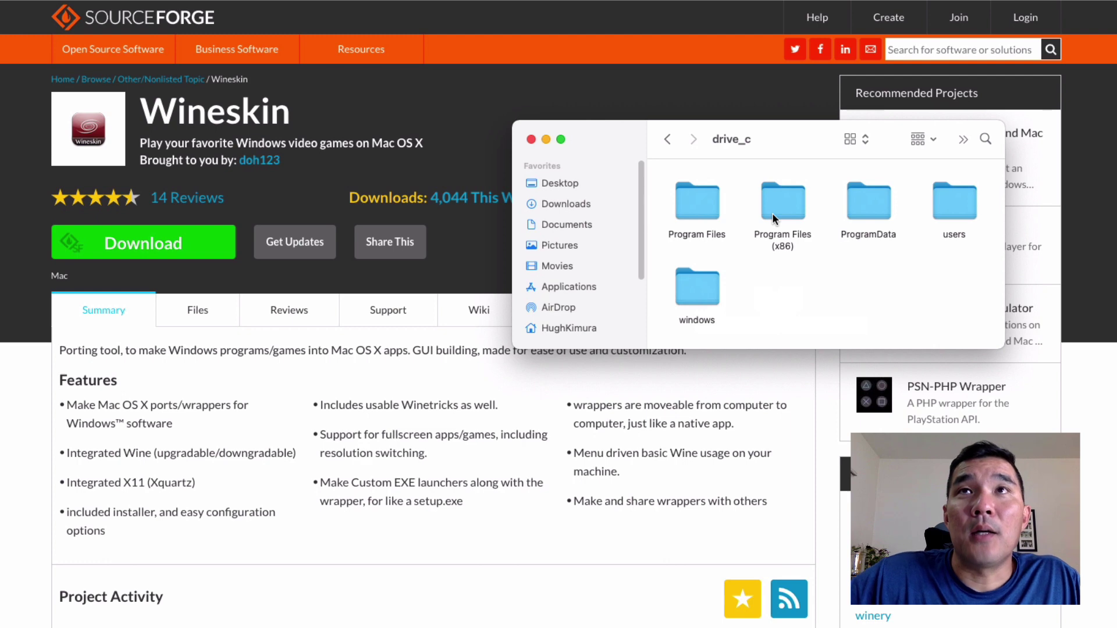
click(772, 218)
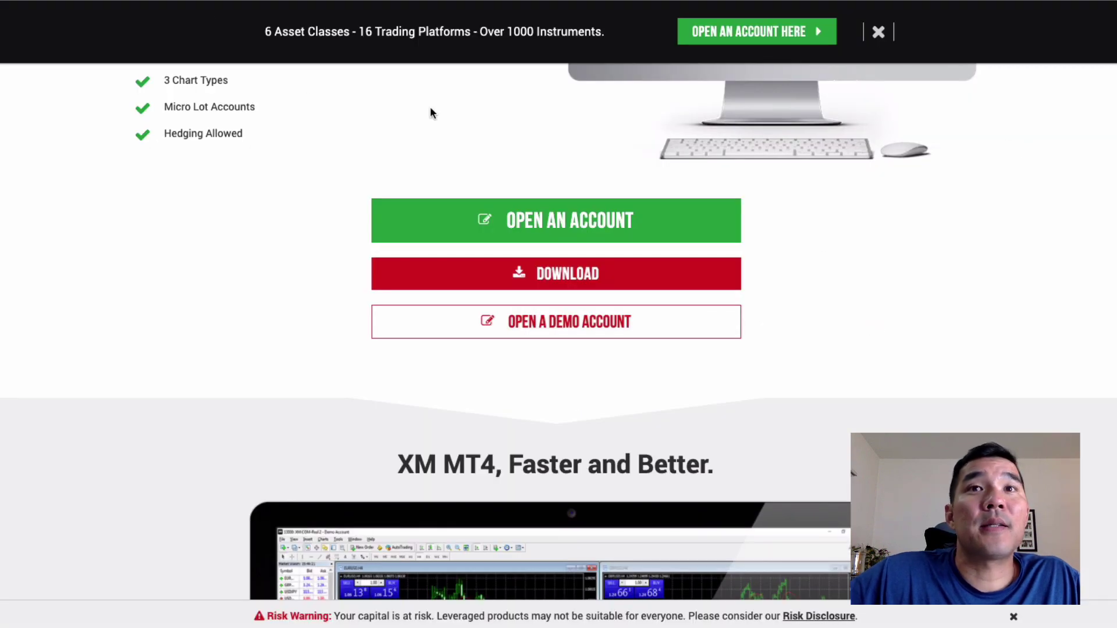
Scroll to XM's Expert Advisor install steps, highlight the drive_c step, and return to Finder.
scroll(913, 299, up, 5)
scroll(912, 302, down, 7)
scroll(914, 300, down, 10)
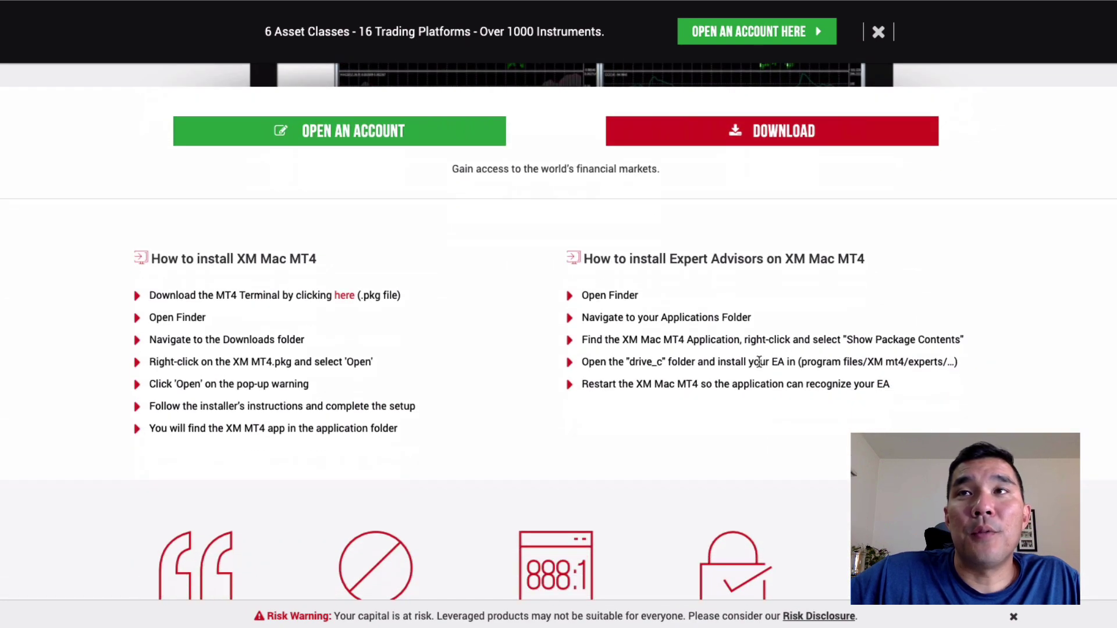
triple_click(755, 356)
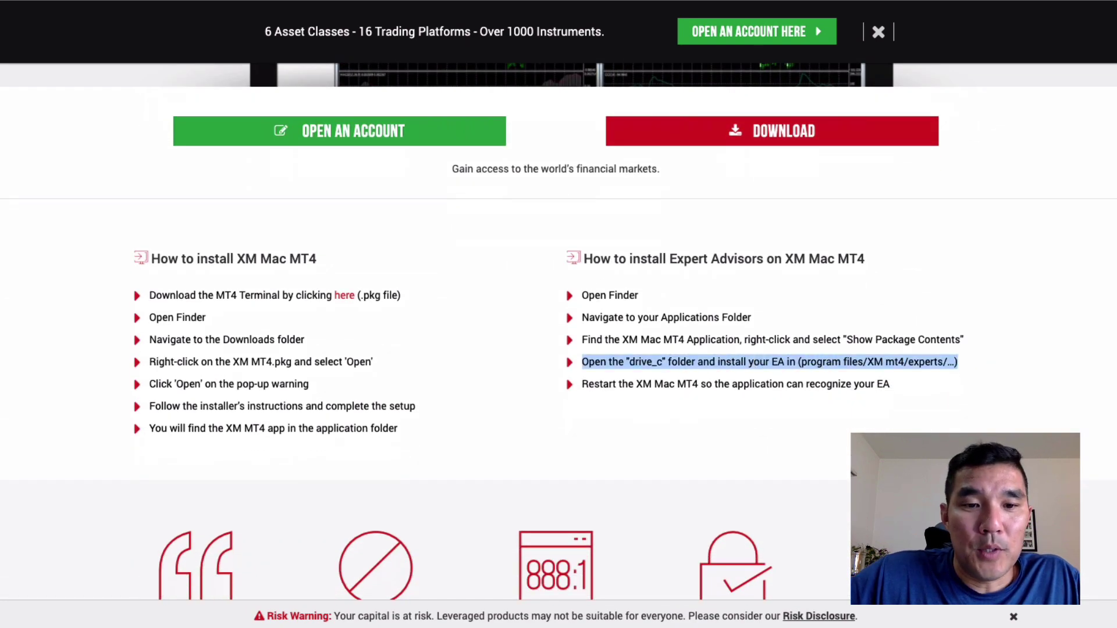
key(super+Tab)
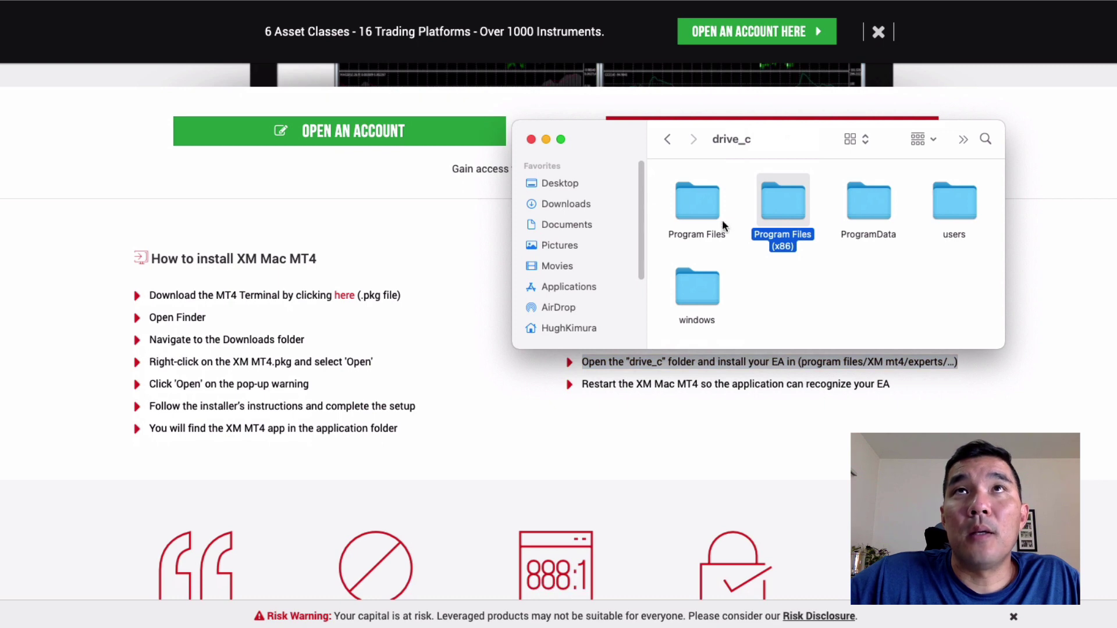
Move the Finder window and browse from drive_c into Program Files (x86)/XM MT4.
drag(613, 132, 590, 97)
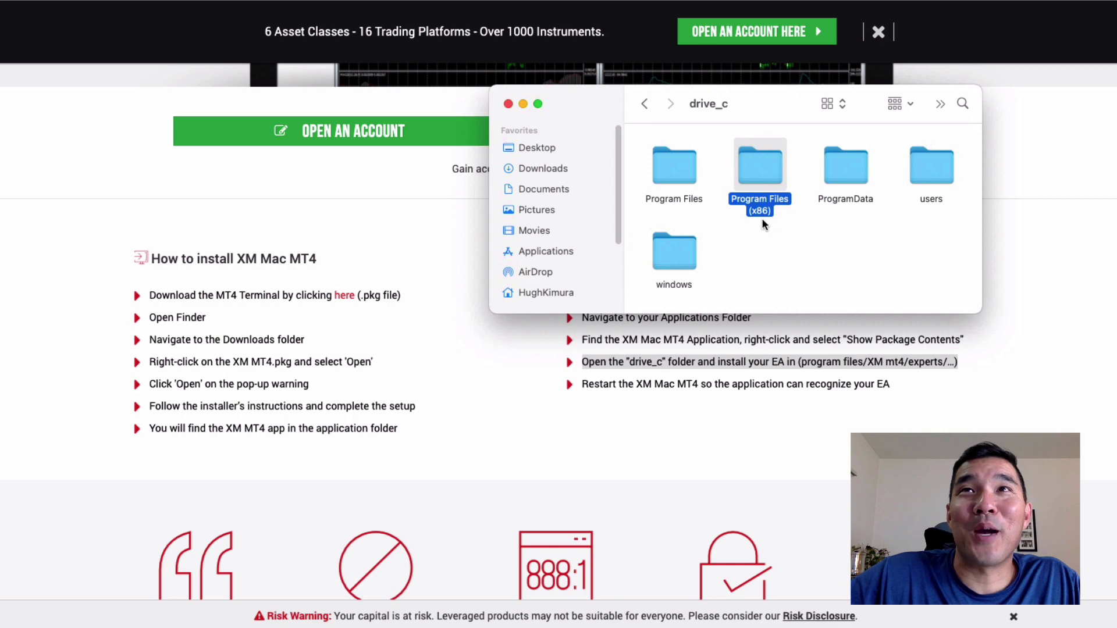
double_click(678, 166)
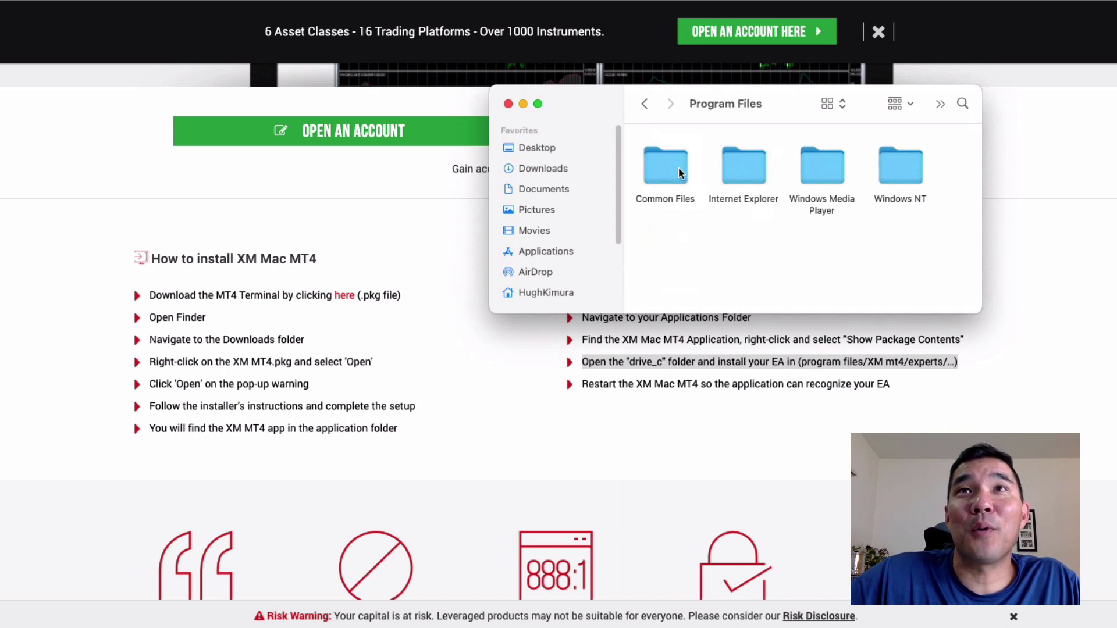
click(643, 103)
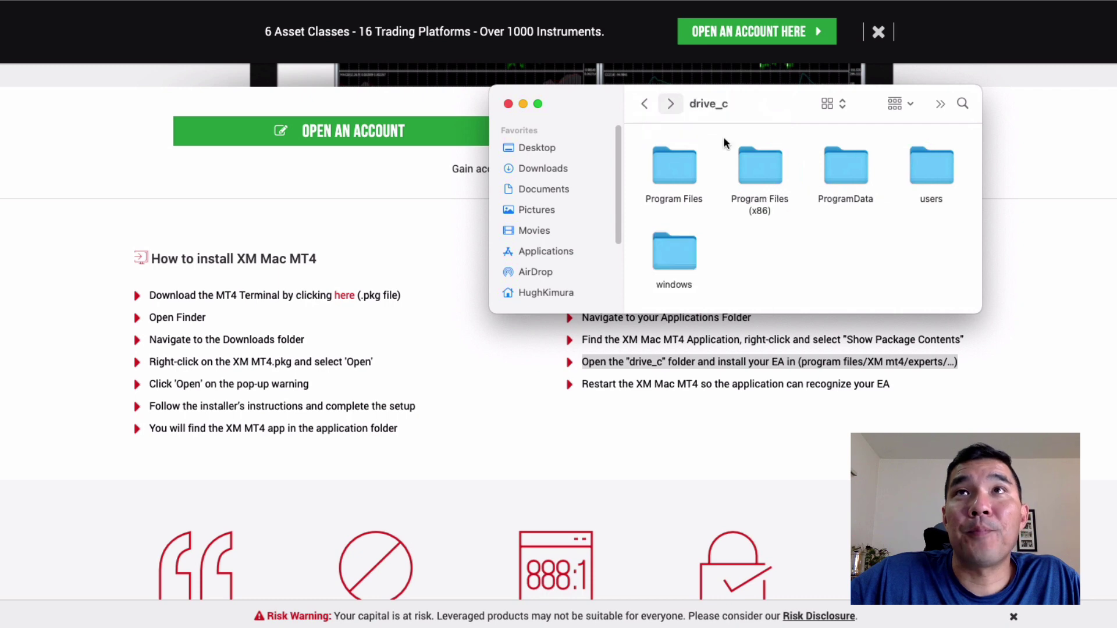
double_click(769, 167)
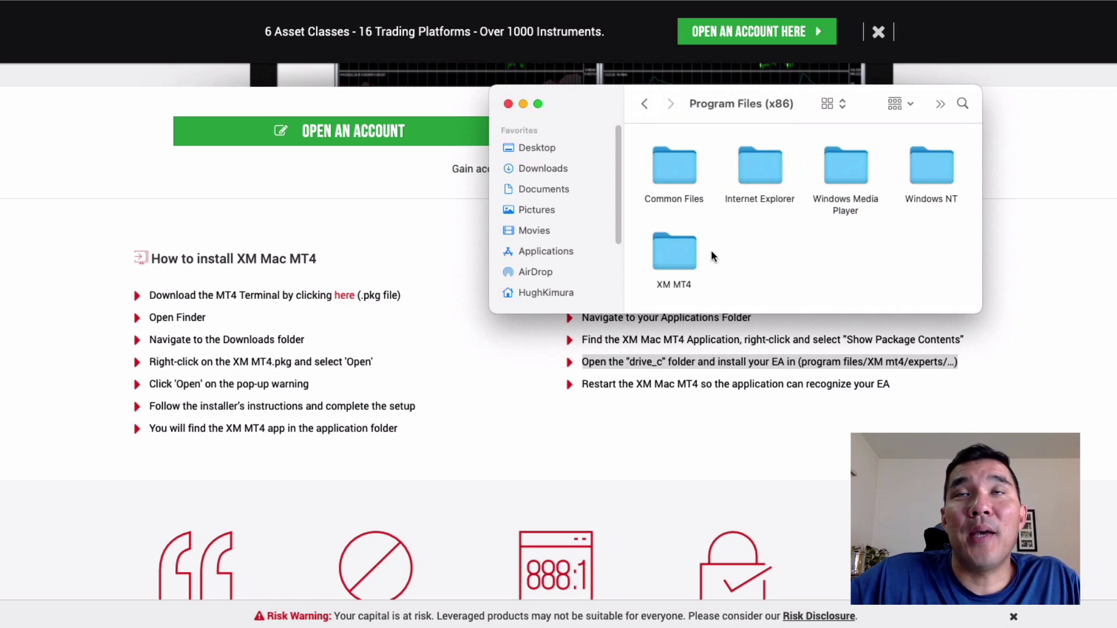
double_click(663, 246)
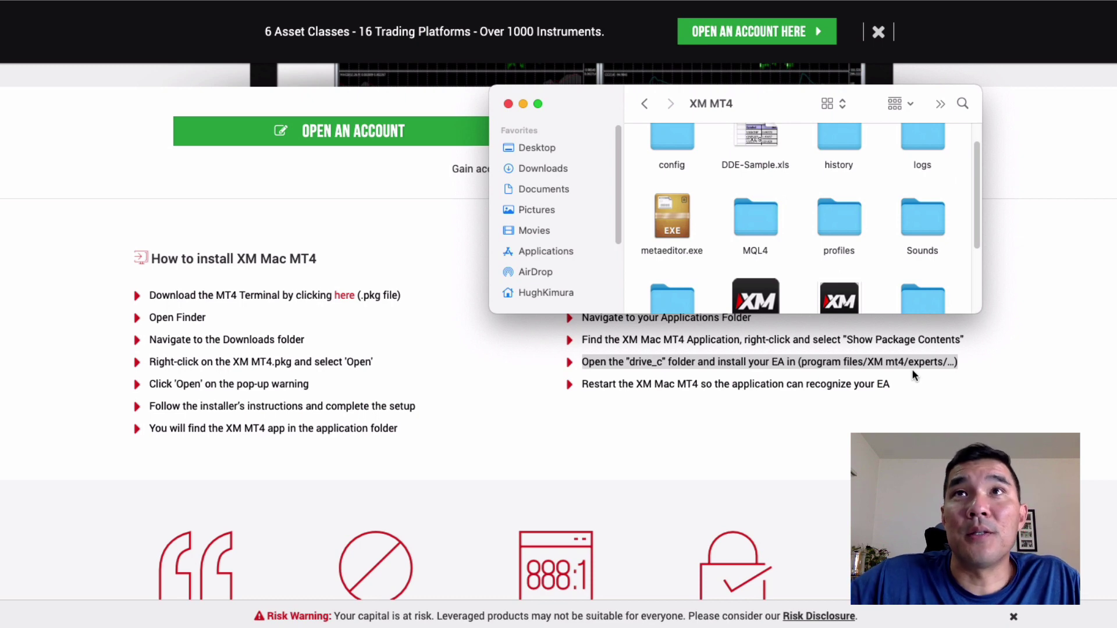
Open MQL4, look inside Indicators, then go back and open the Experts folder.
double_click(766, 213)
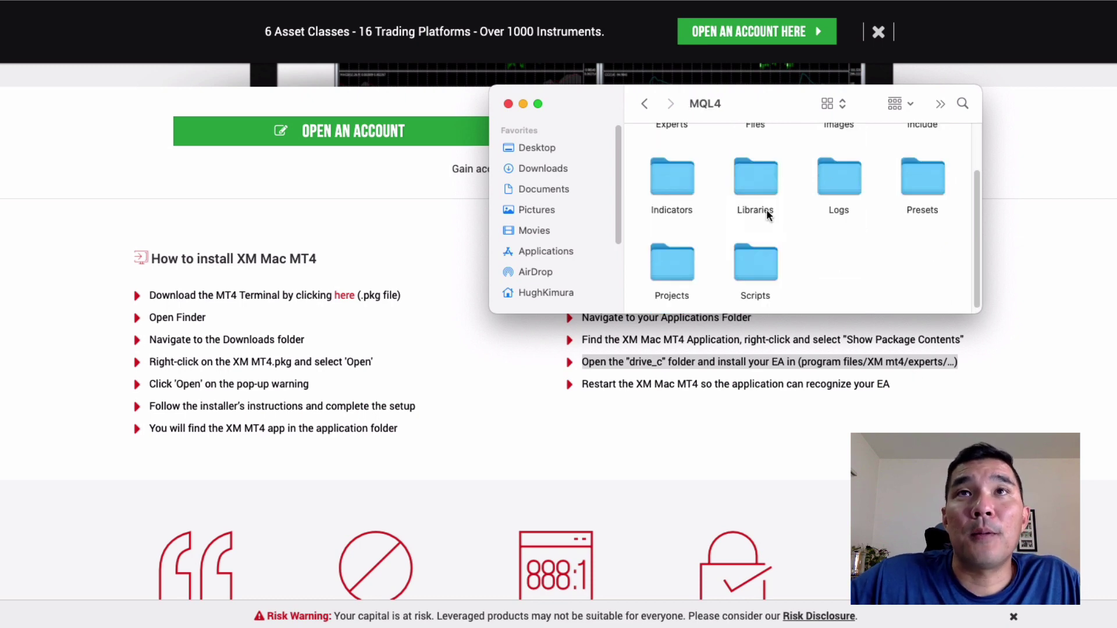
scroll(738, 219, up, 2)
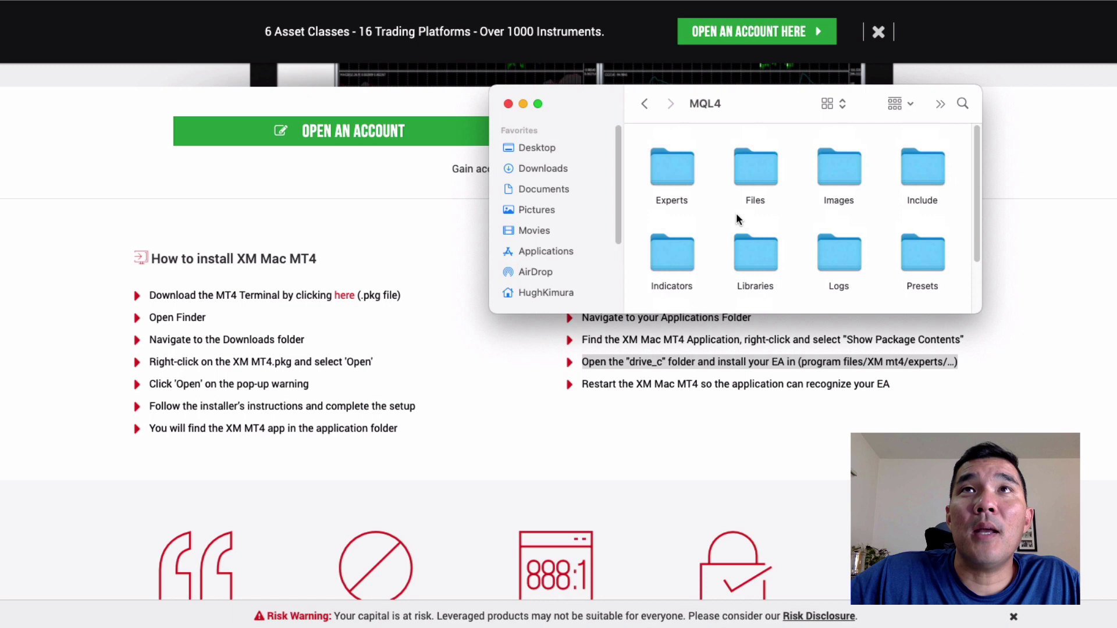
click(676, 159)
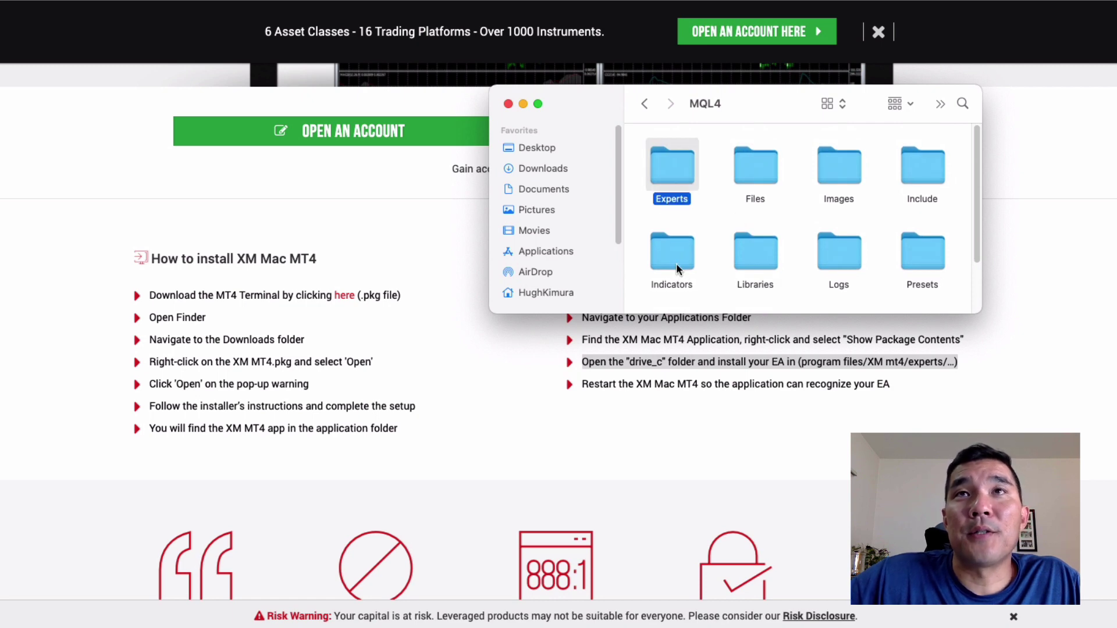
click(676, 263)
double_click(676, 267)
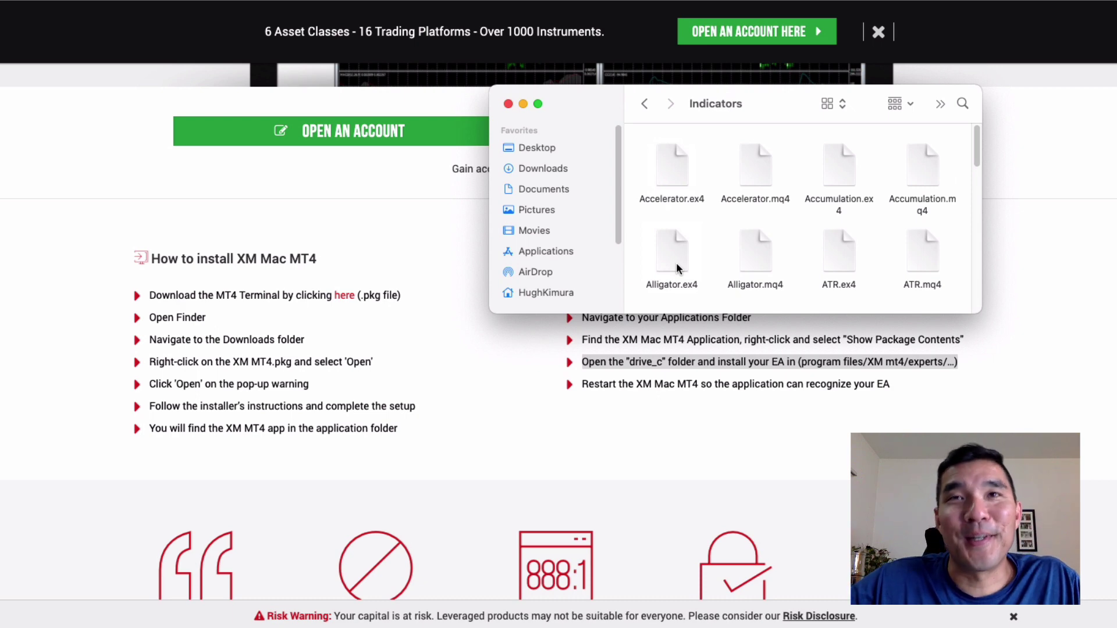
click(645, 103)
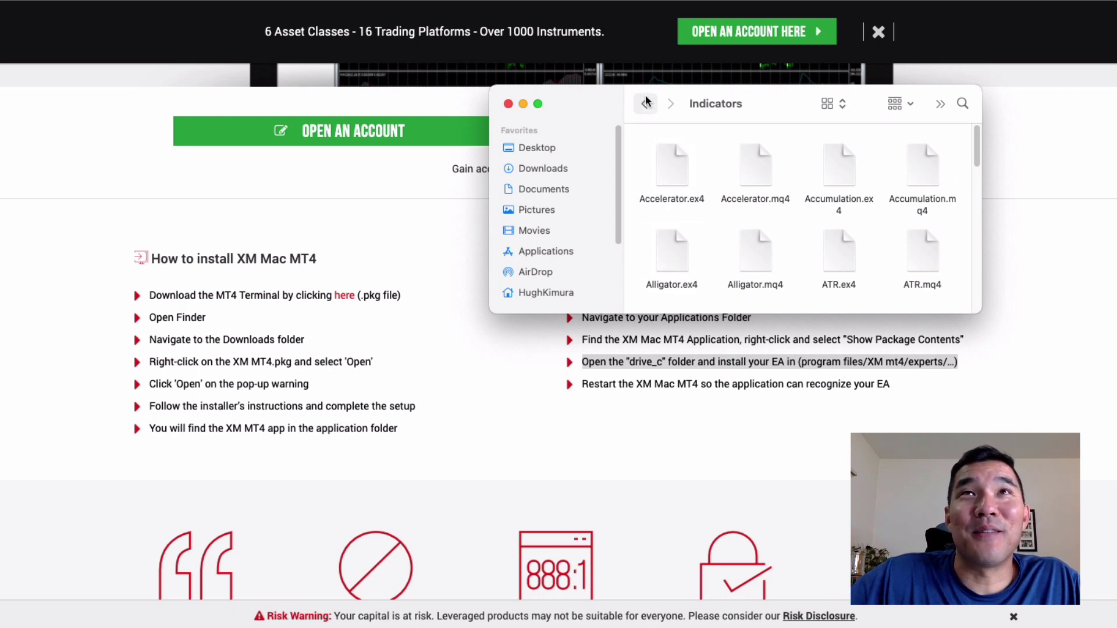
double_click(674, 158)
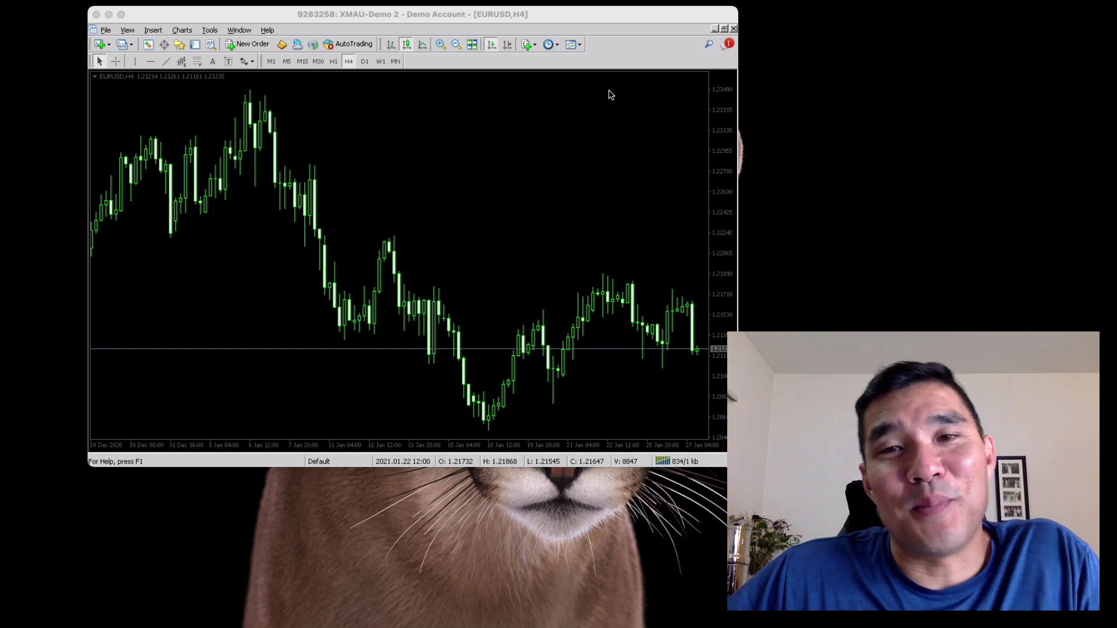
Save the chart's current settings as a template, overwriting Default.tpl.
right_click(437, 237)
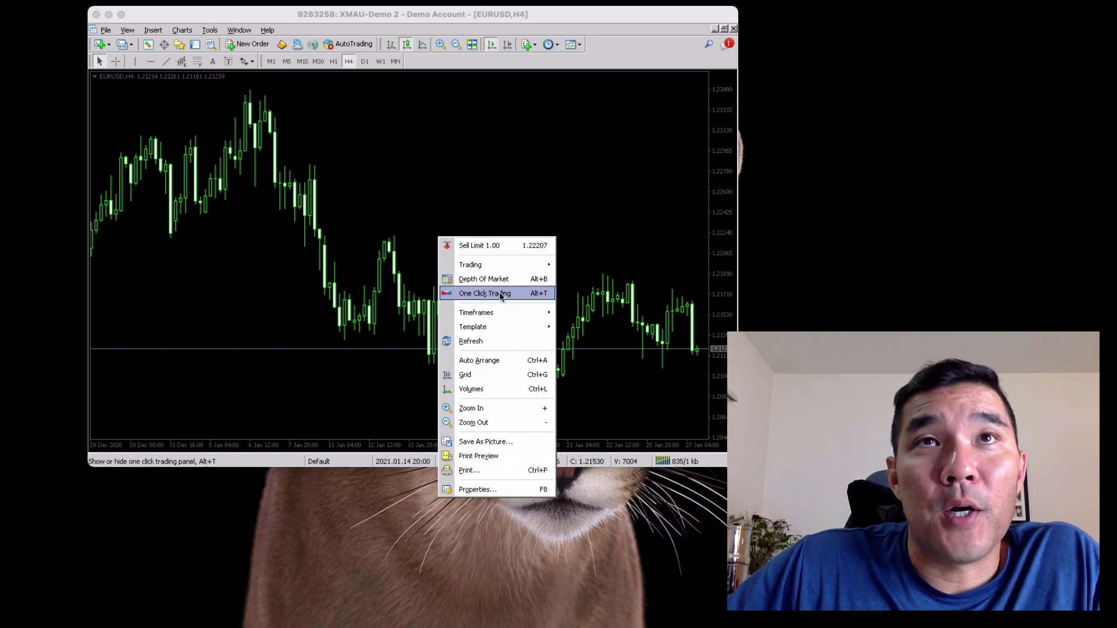
mouse_move(507, 330)
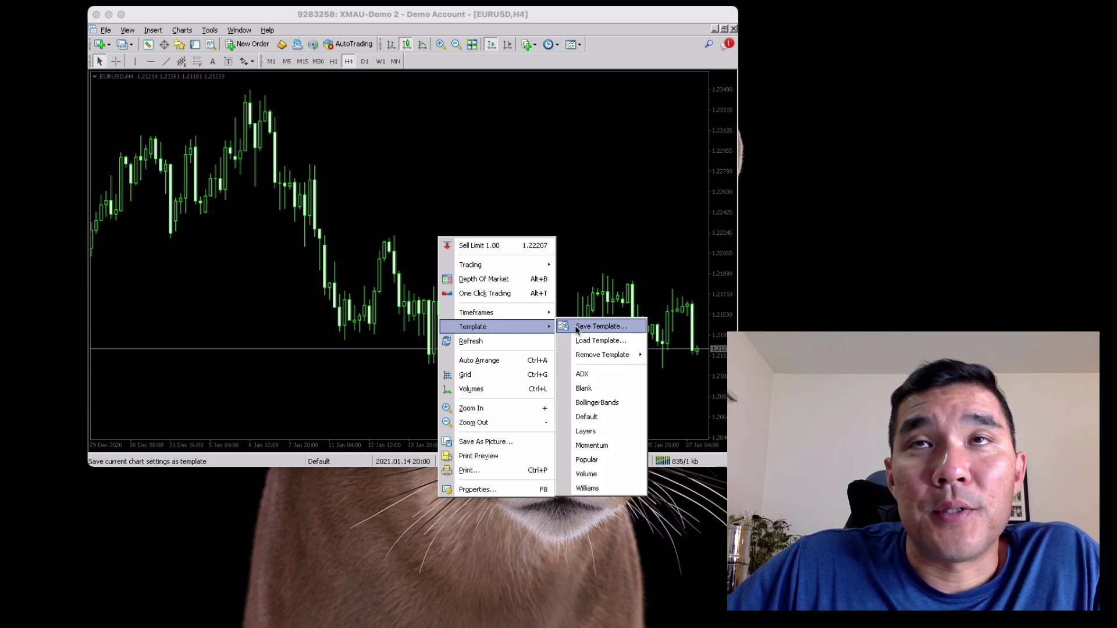
click(601, 326)
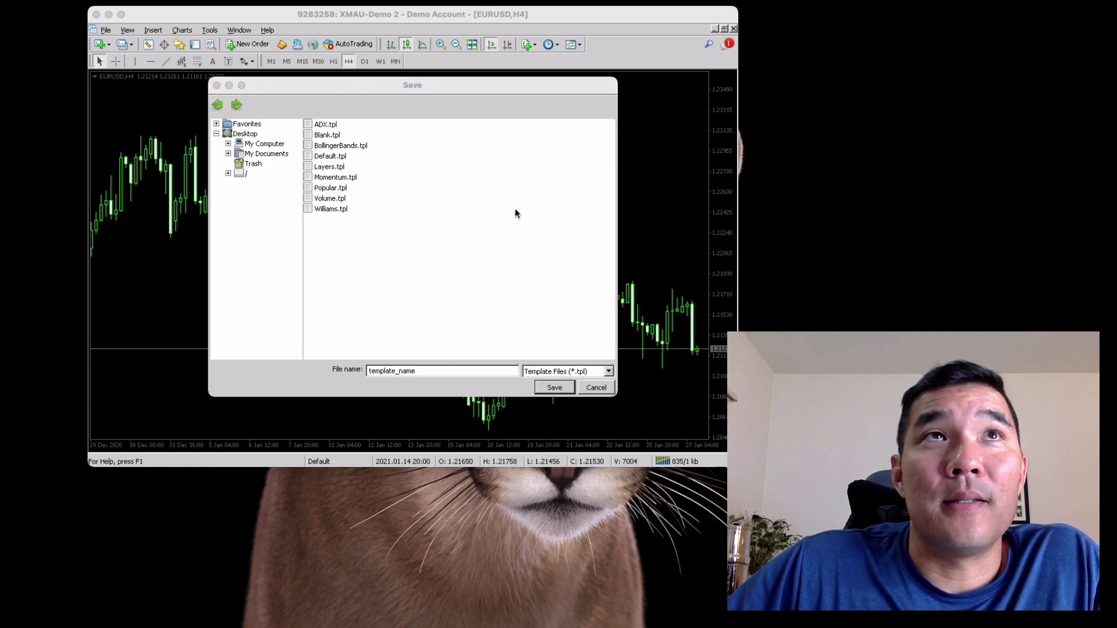
click(340, 157)
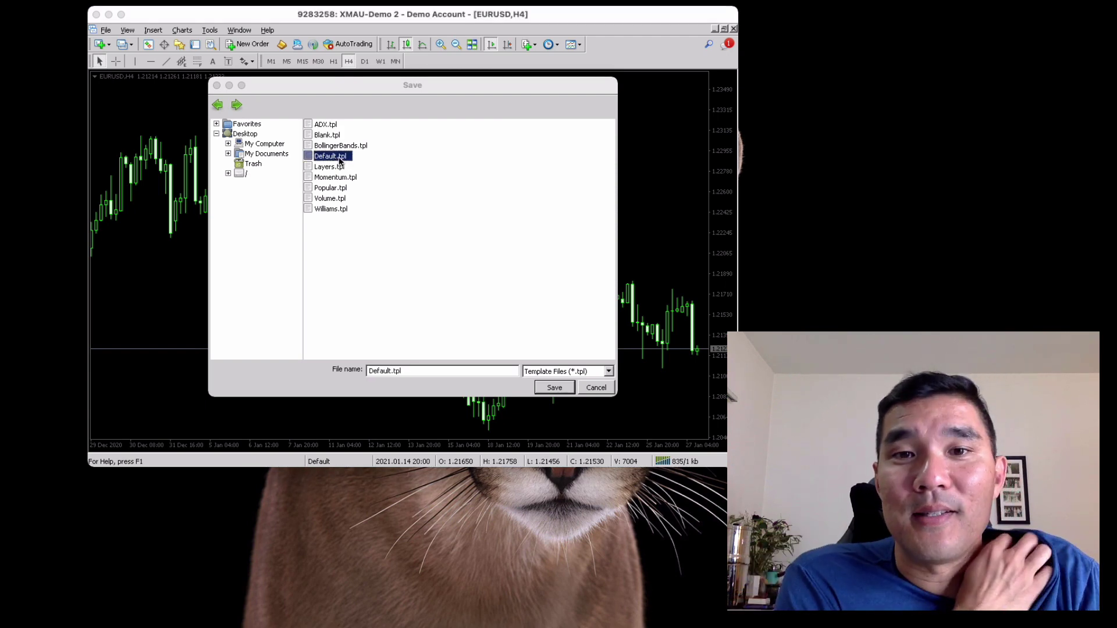